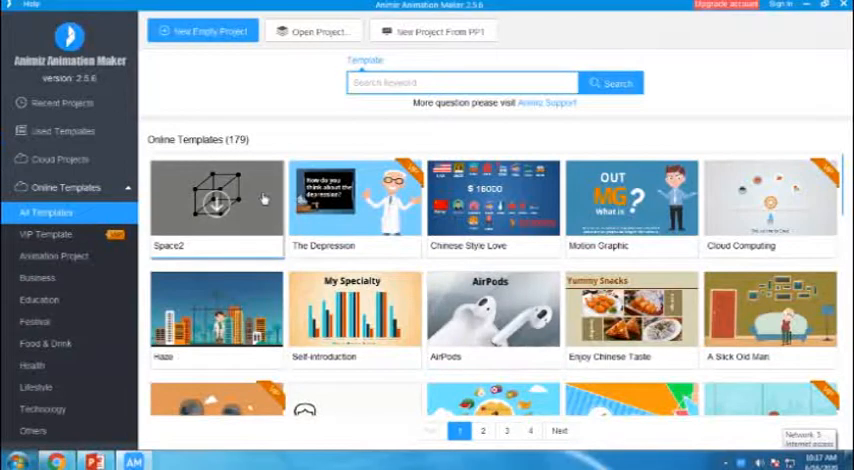
scroll(493, 230, "down", 1)
scroll(494, 246, "down", 1)
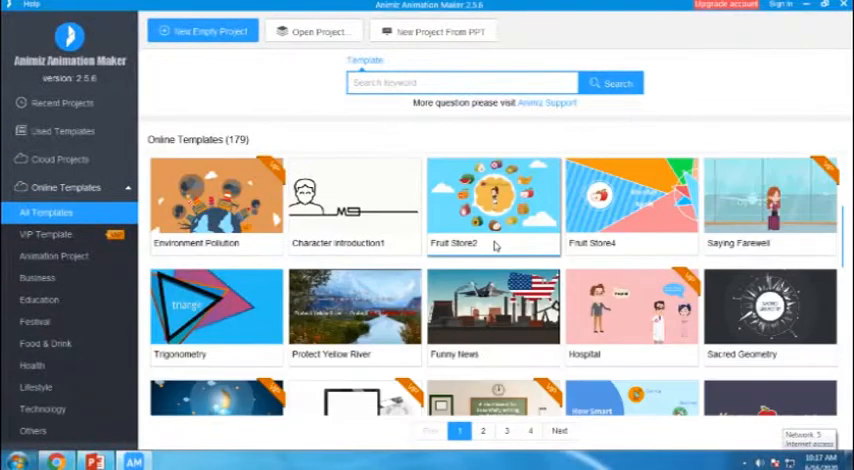
scroll(494, 246, "down", 1)
scroll(494, 246, "down", 1)
scroll(494, 246, "down", 1)
scroll(494, 246, "down", 1)
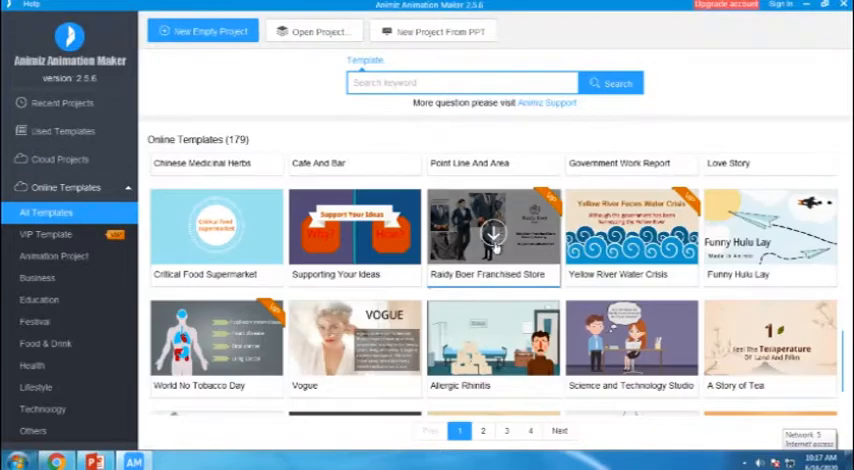
scroll(494, 238, "up", 2)
scroll(494, 238, "up", 2)
scroll(494, 238, "up", 2)
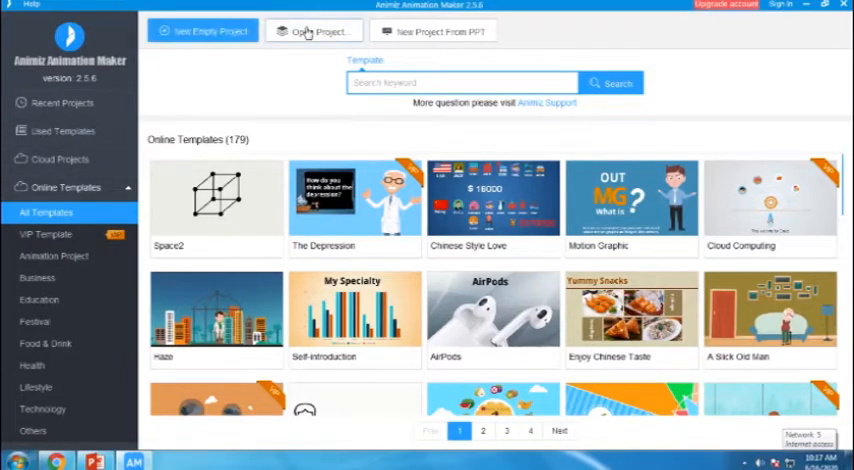
Start a new empty project and place an Example Text sample onto the canvas.
left_click(192, 33)
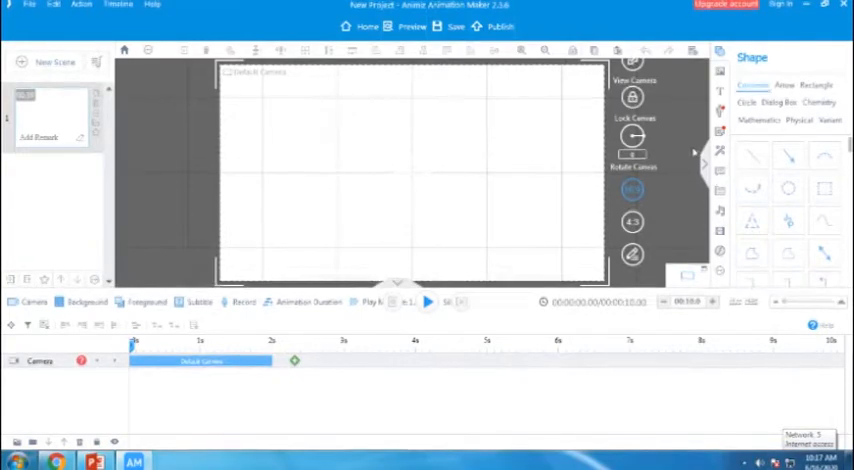
left_click(720, 91)
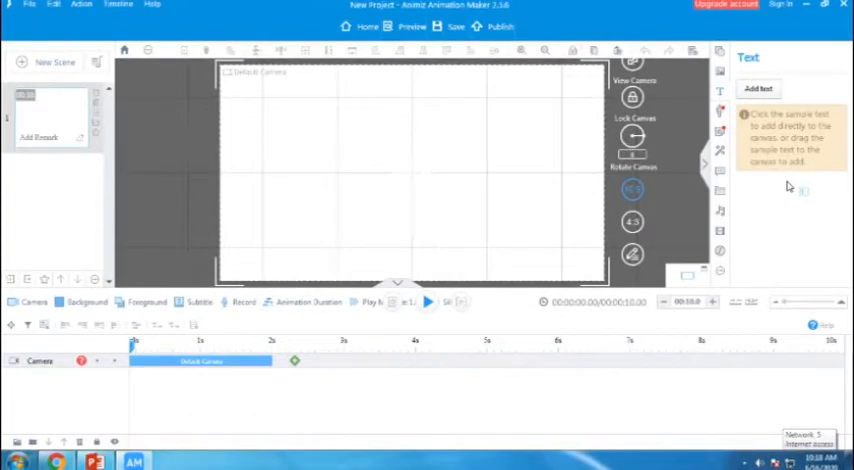
left_click_drag(845, 200, 845, 258)
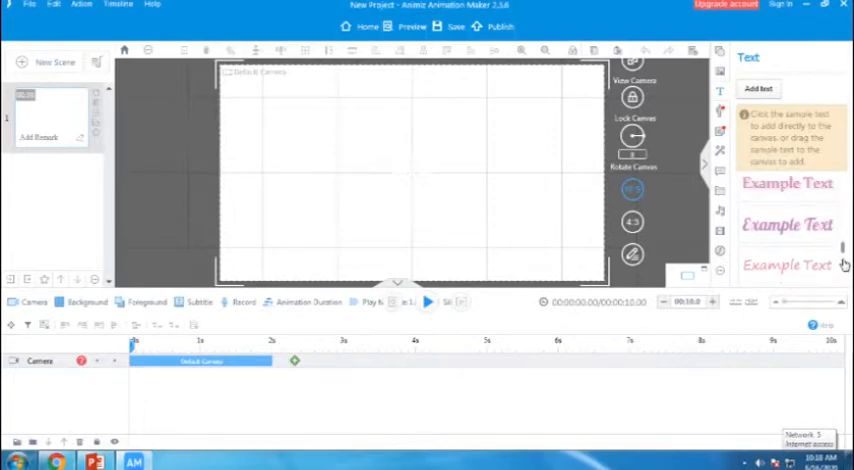
scroll(801, 237, "down", 1)
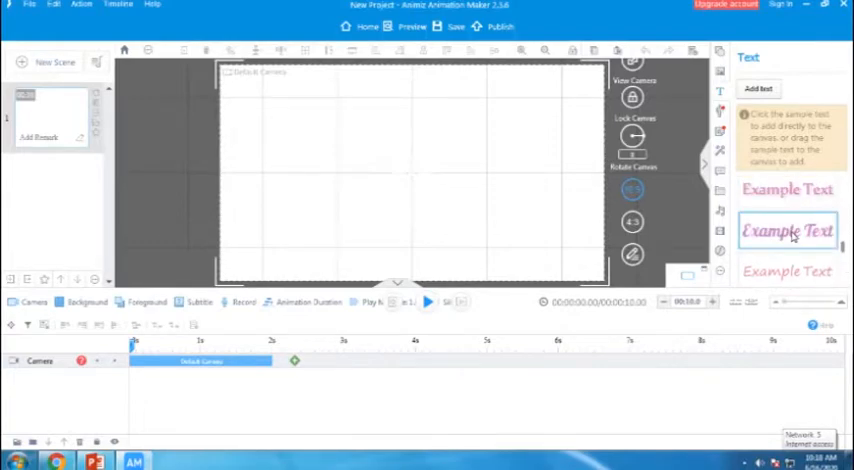
left_click_drag(792, 236, 388, 172)
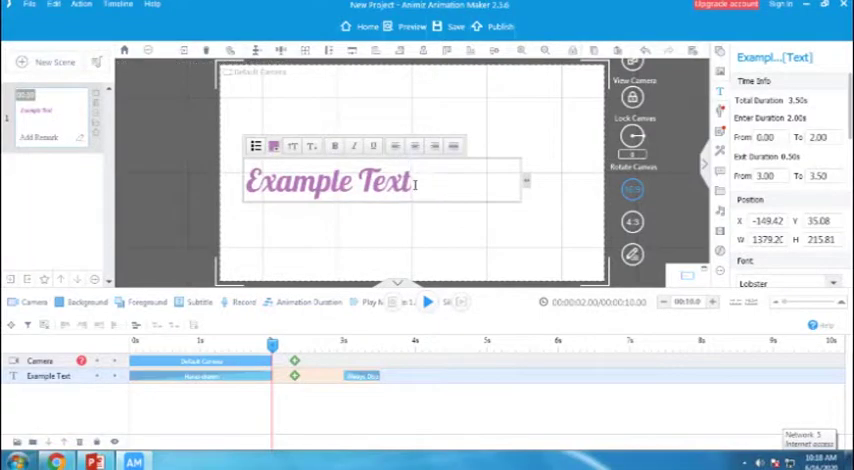
Replace the sample with 'Virtual Board Demo / By / Sri Eshwar College of Engineering' and move it up.
double_click(414, 183)
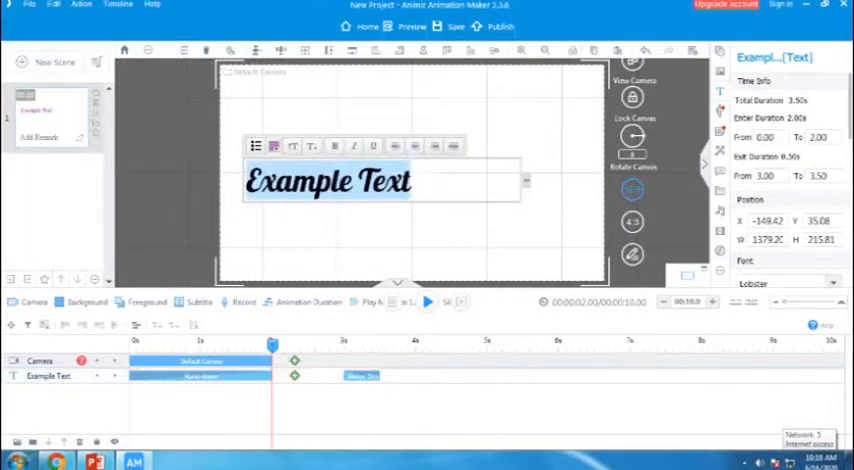
type("Virtual Board Demo")
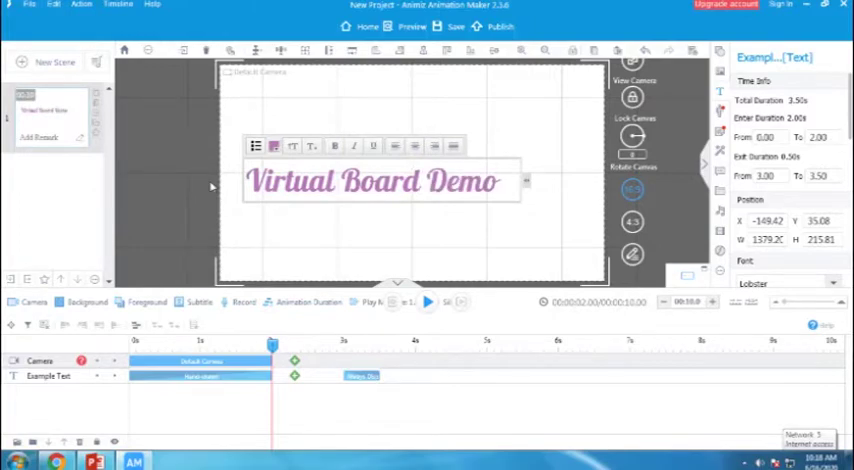
key("Return")
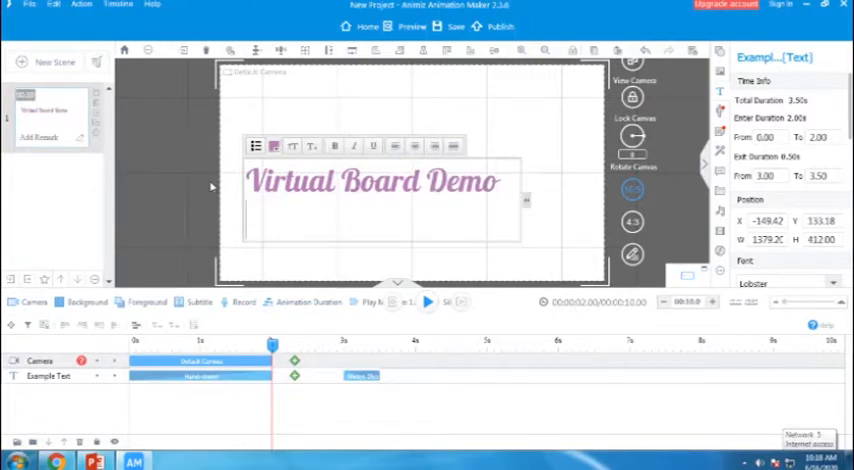
type("By Sri")
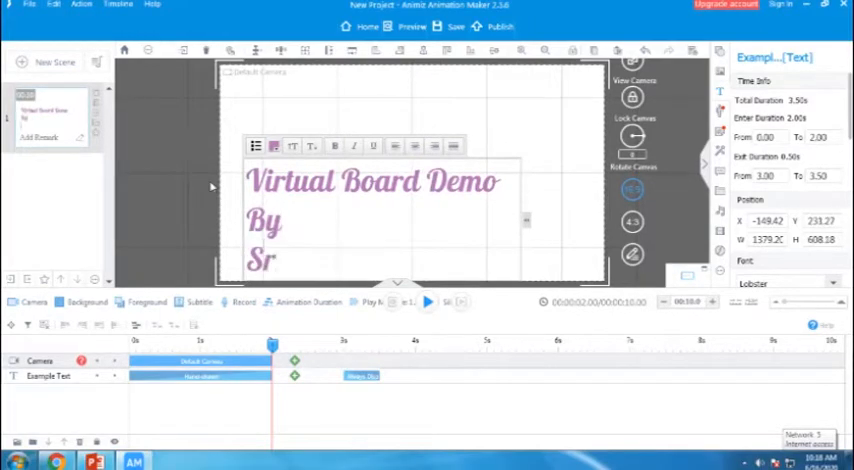
type(" Eshwar College of")
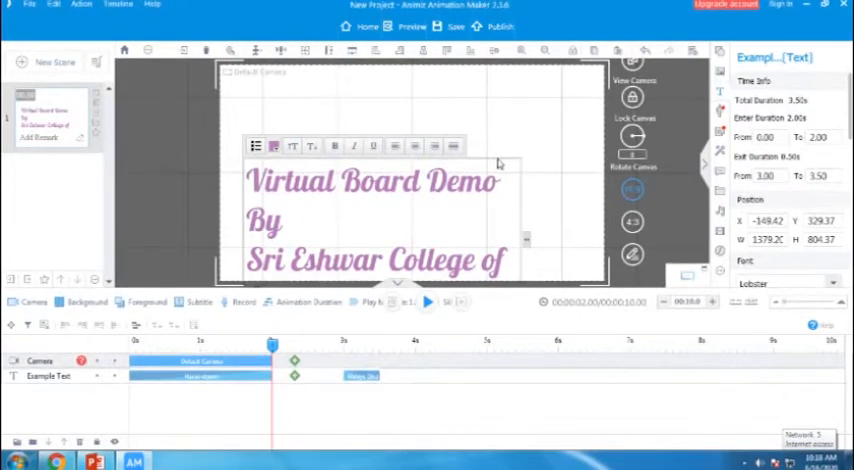
left_click_drag(498, 163, 513, 100)
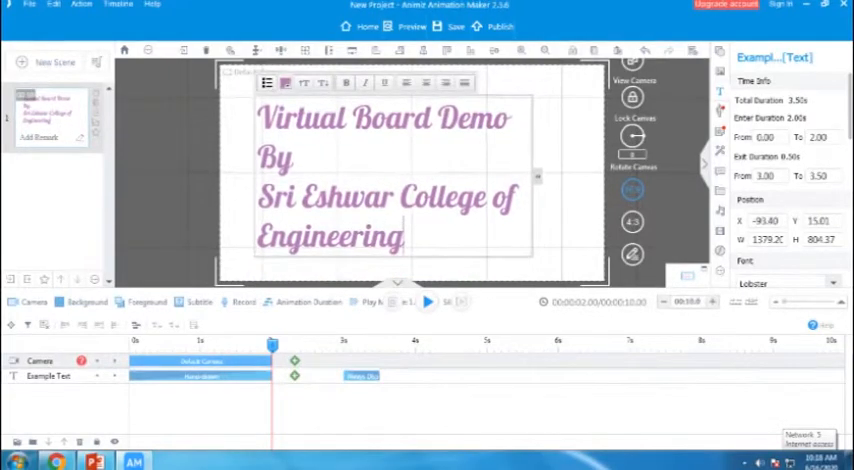
Make the whole title smaller, centered and black, then commit the edit.
key("ctrl+a")
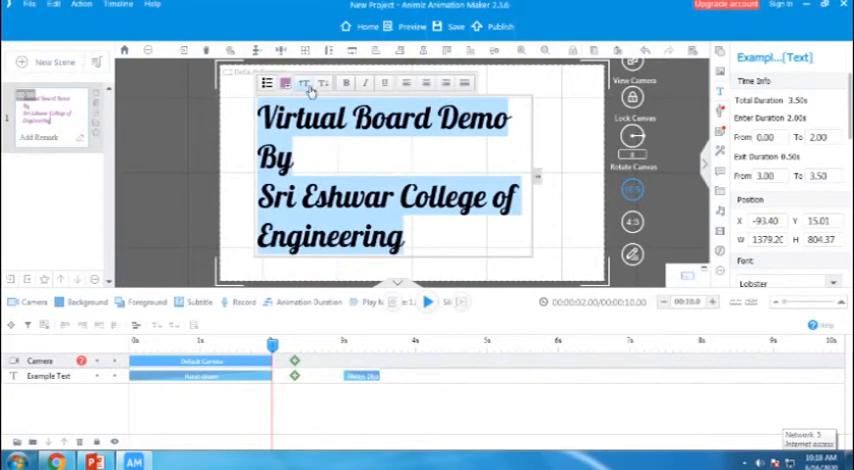
left_click(323, 86)
left_click(323, 90)
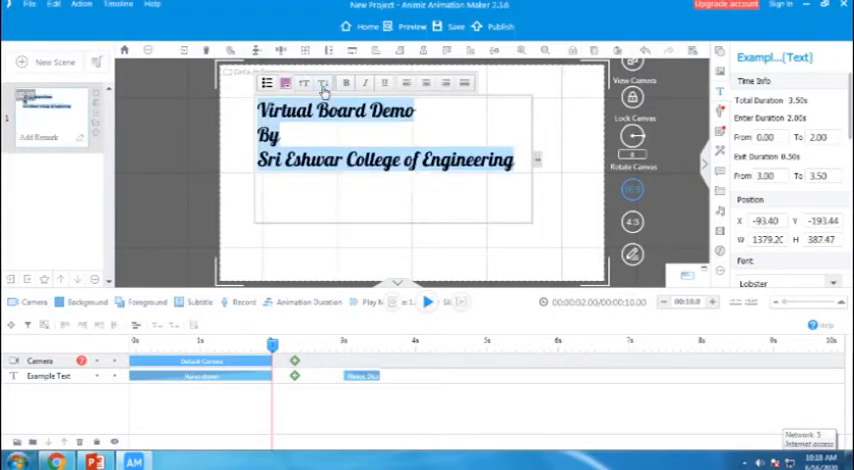
left_click(422, 85)
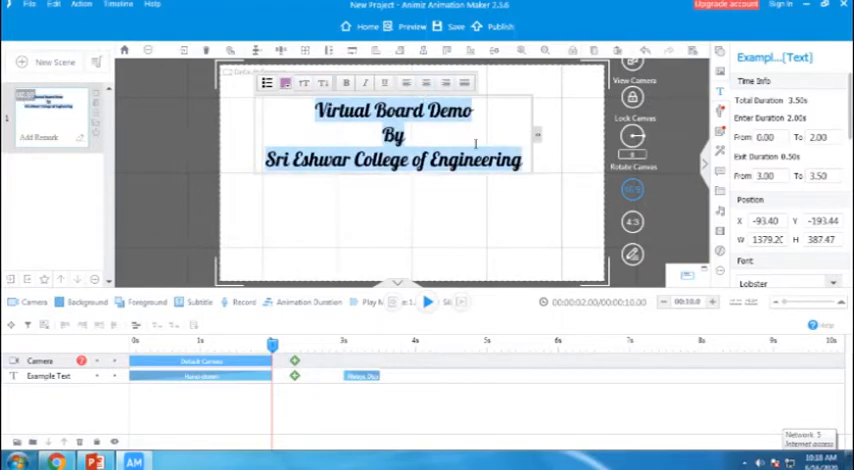
left_click(288, 85)
left_click(322, 119)
left_click(562, 220)
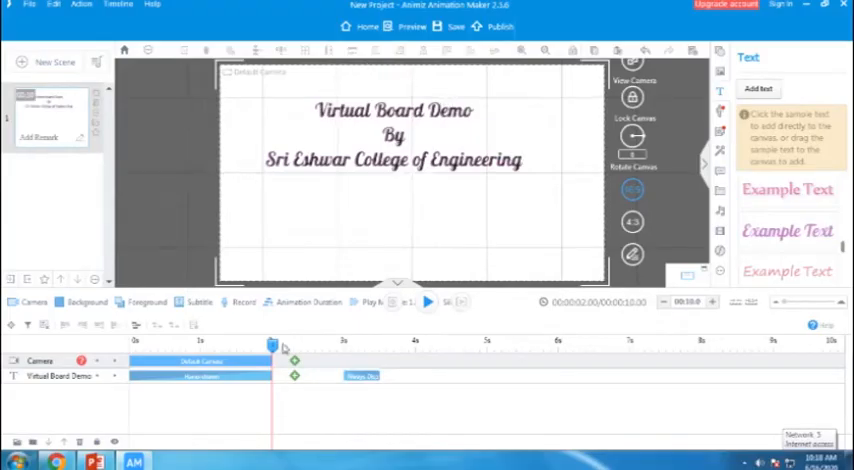
Lengthen the camera clip past 3 seconds and move the title's entrance end point slightly later.
left_click_drag(271, 360, 360, 360)
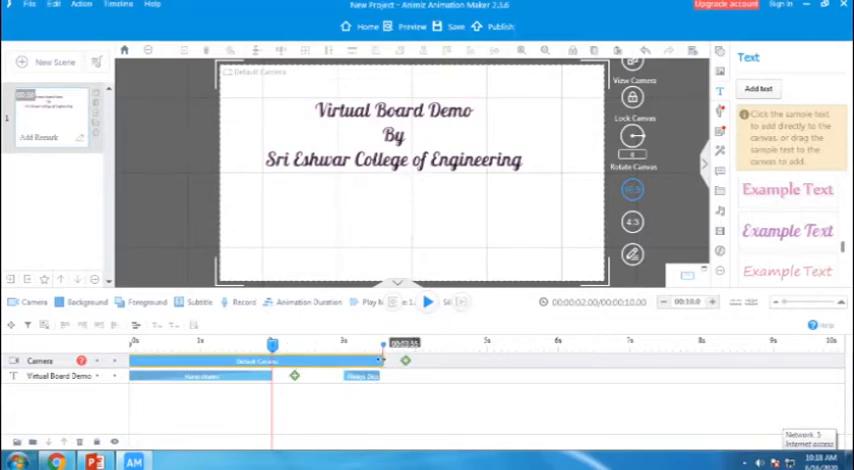
left_click_drag(294, 376, 313, 376)
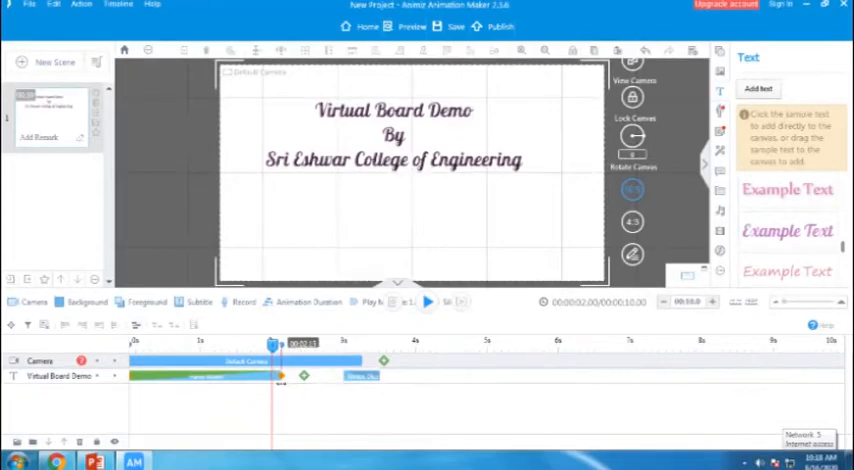
left_click(218, 376)
double_click(218, 378)
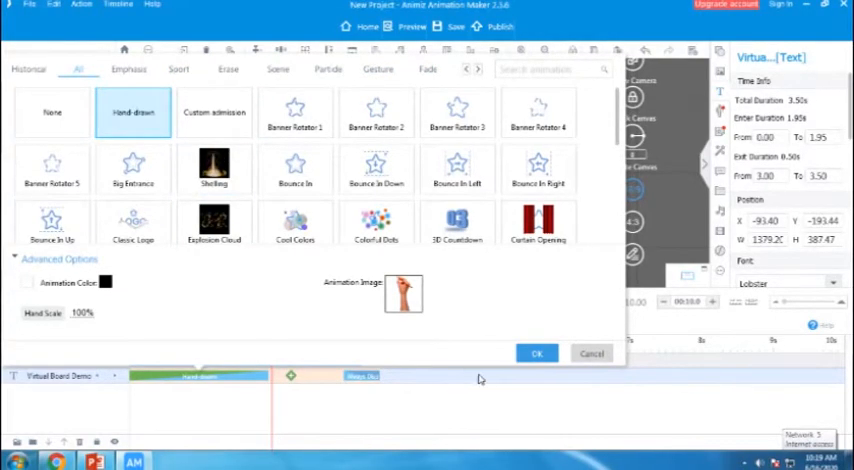
double_click(82, 313)
left_click(537, 353)
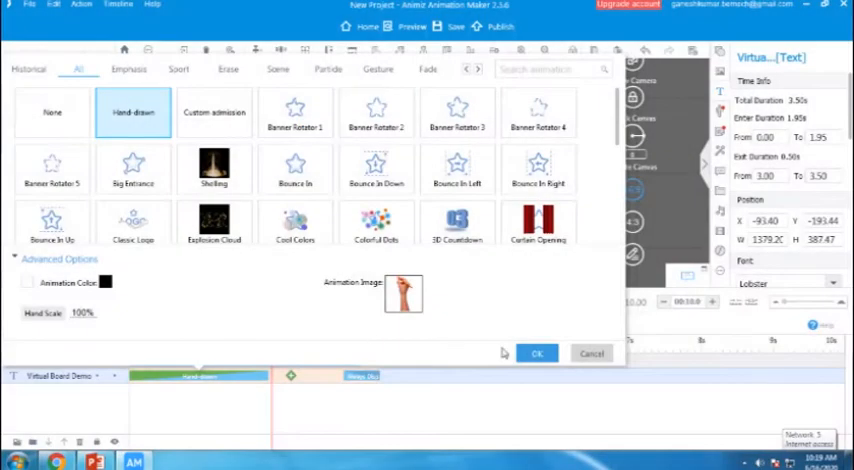
left_click(536, 354)
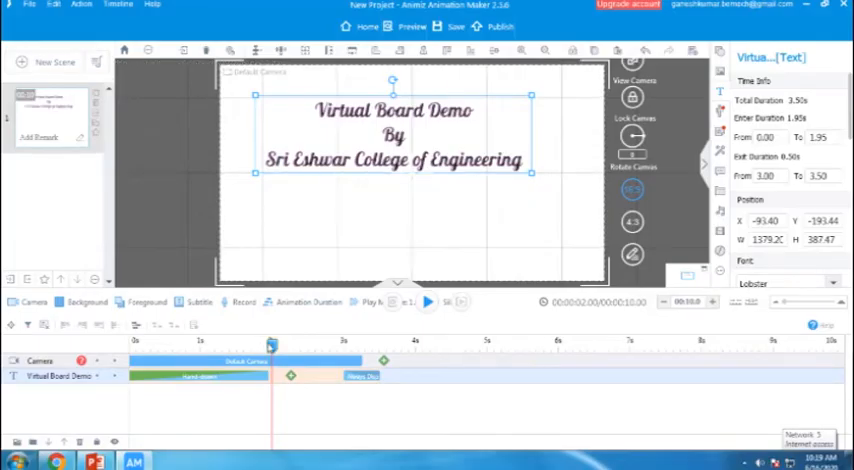
Rewind to 0s and preview the current hand-drawn entrance.
left_click_drag(272, 345, 128, 348)
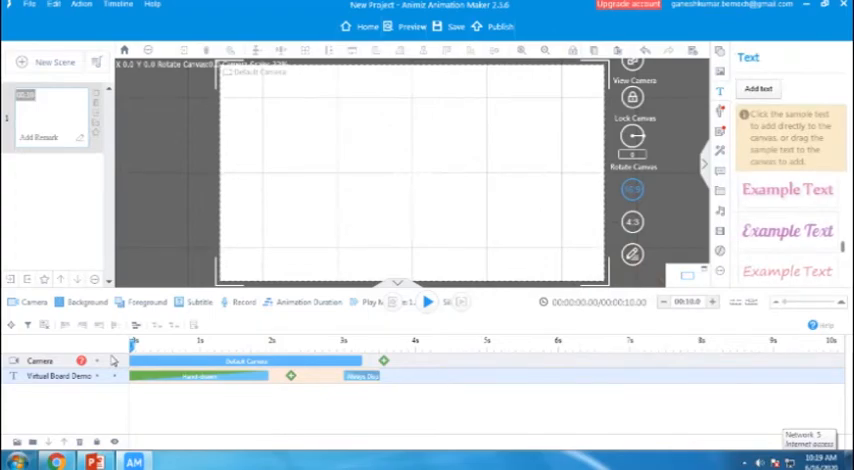
key("space")
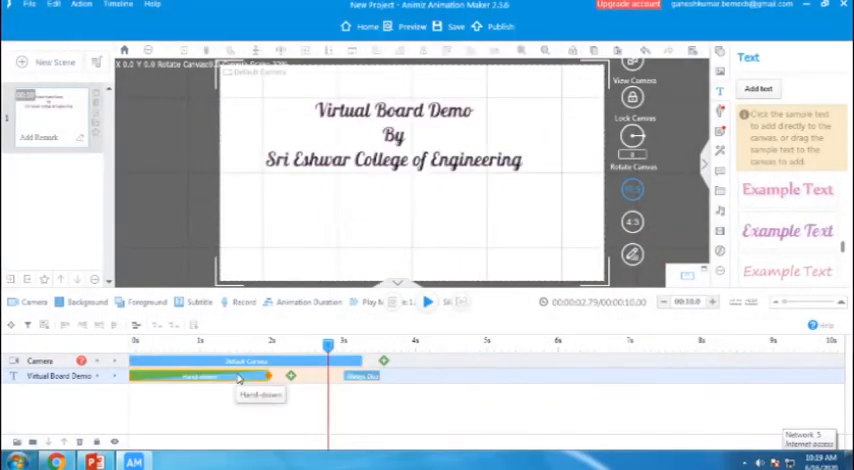
double_click(238, 378)
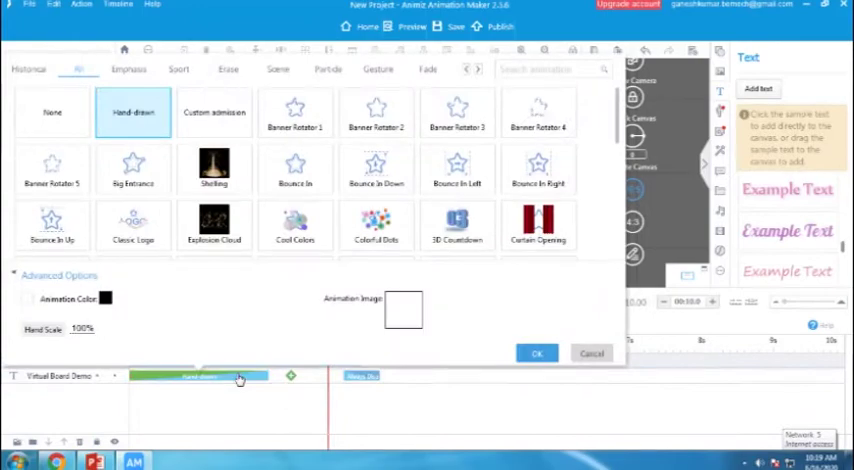
Change the title's entrance to the Hand From Bottom gesture and apply it.
left_click(379, 70)
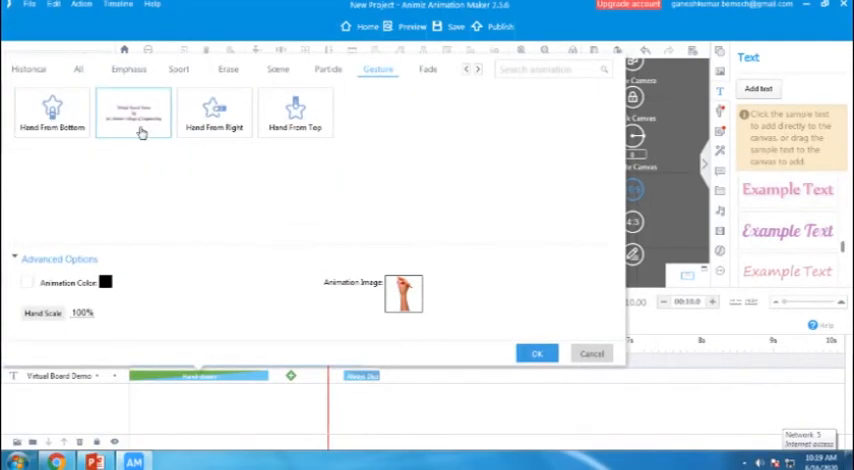
left_click(52, 113)
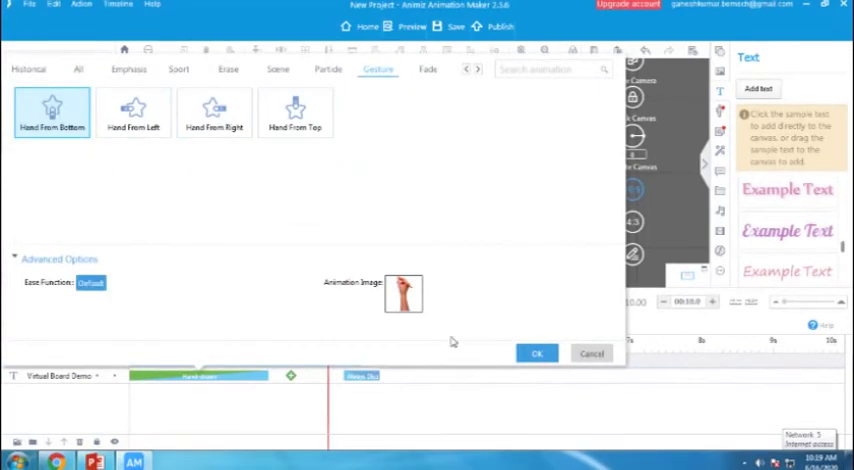
left_click(536, 354)
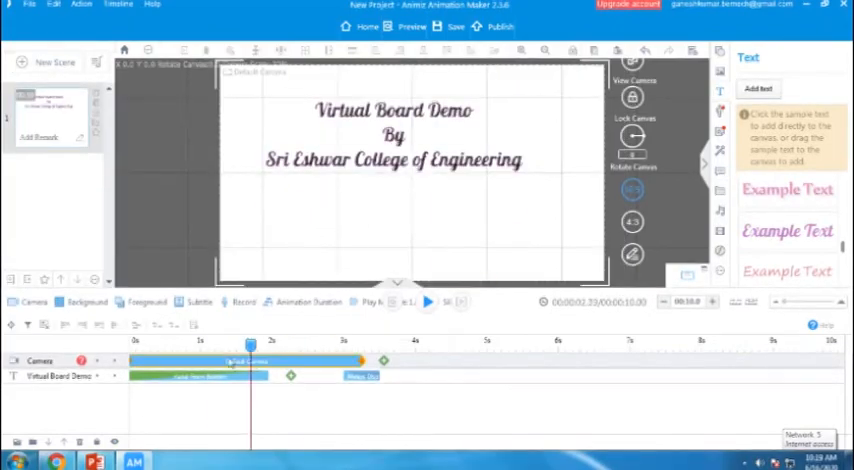
left_click(427, 301)
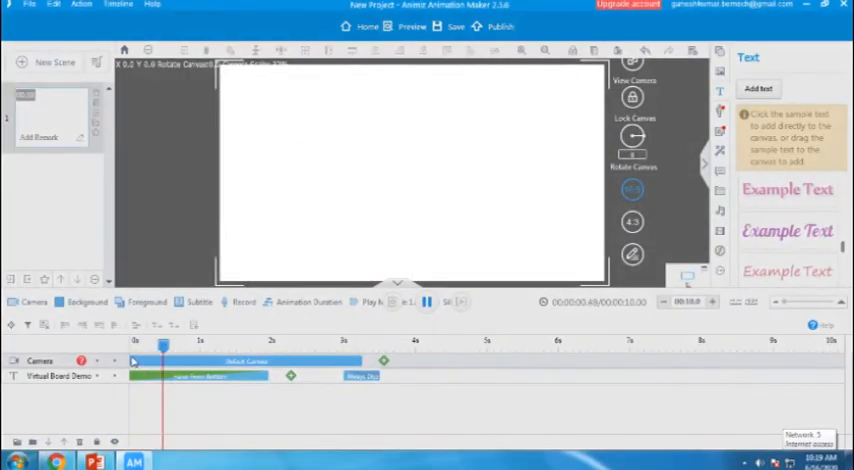